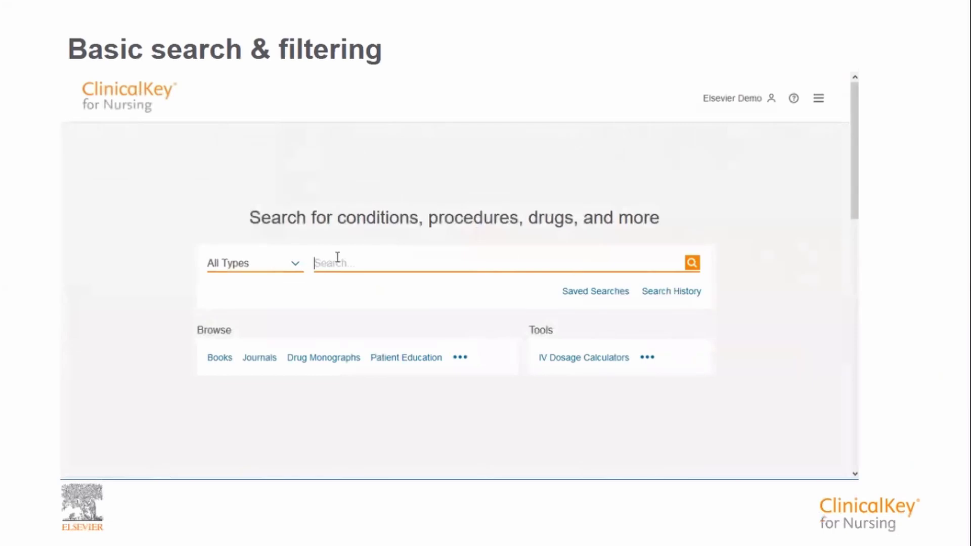
- Search for 'heart attack' by picking it from the search box autocomplete list
{"action": "type", "text": "heart atta"}
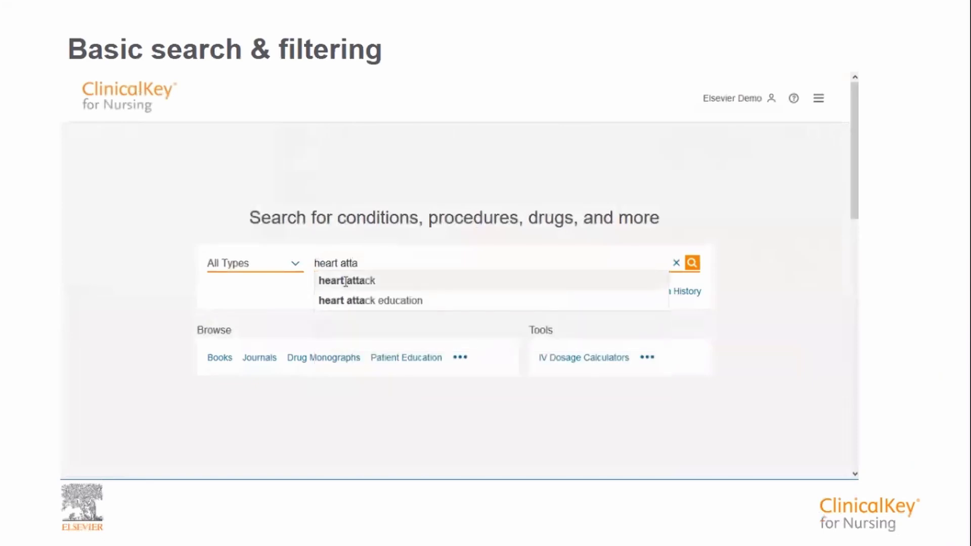
{"action": "left_click", "coordinate": [345, 281]}
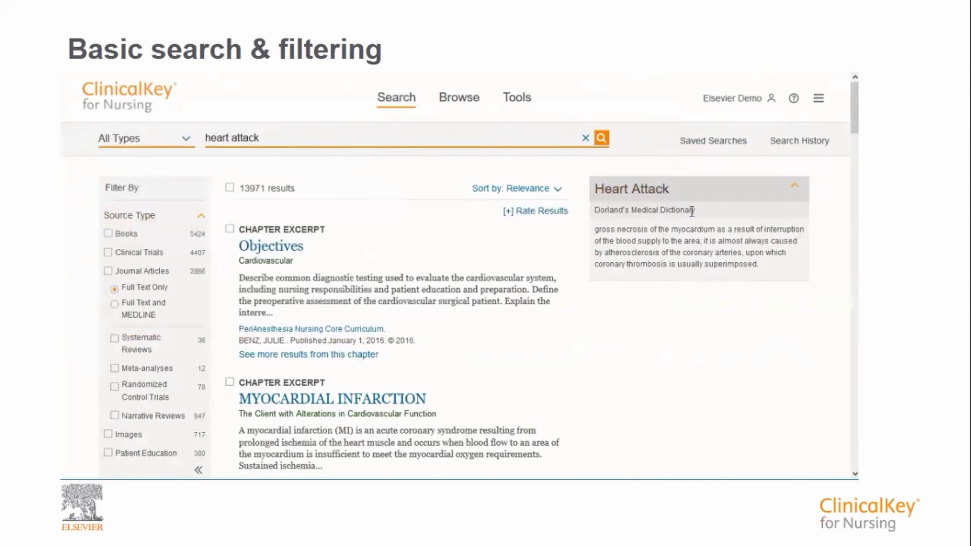
{"action": "left_click_drag", "start_coordinate": [699, 214], "coordinate": [758, 264]}
{"action": "left_click", "coordinate": [593, 215]}
{"action": "left_click_drag", "start_coordinate": [699, 213], "coordinate": [595, 214]}
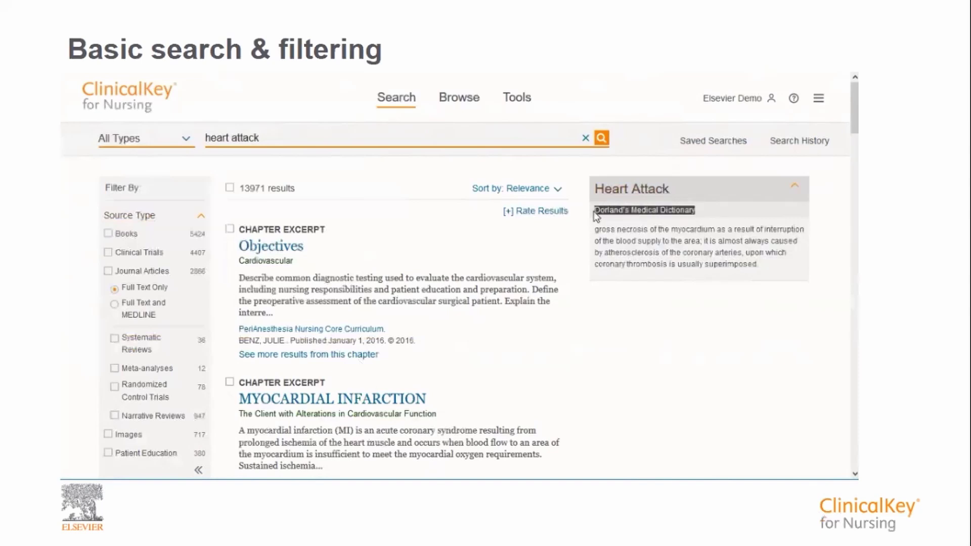
{"action": "left_click", "coordinate": [631, 319]}
{"action": "left_click_drag", "start_coordinate": [298, 193], "coordinate": [240, 195]}
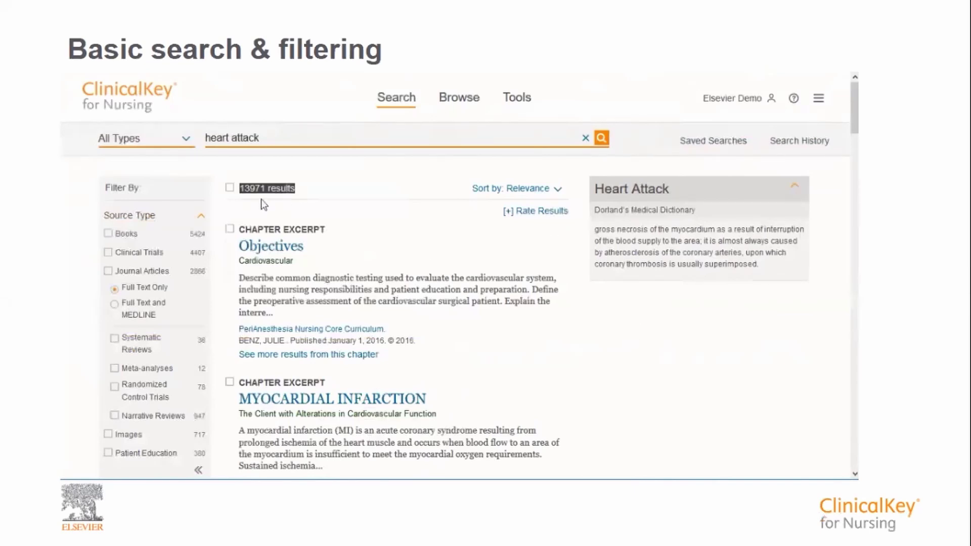
- Filter the heart attack results by the Critical Care specialty under More Specialties, leaving 1154 results
{"action": "left_click", "coordinate": [188, 178]}
{"action": "scroll", "coordinate": [145, 290], "scroll_direction": "down", "scroll_amount": 5}
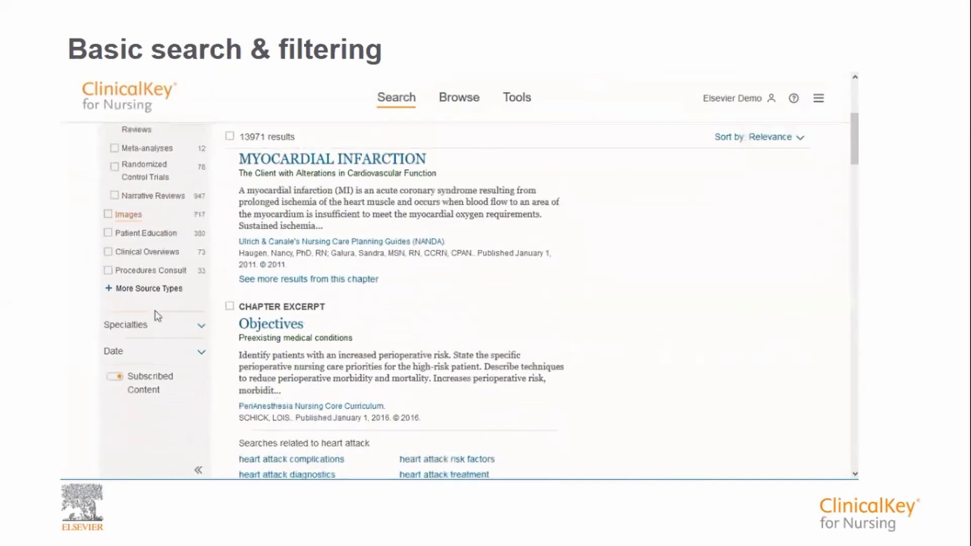
{"action": "left_click", "coordinate": [146, 330]}
{"action": "scroll", "coordinate": [145, 304], "scroll_direction": "down", "scroll_amount": 5}
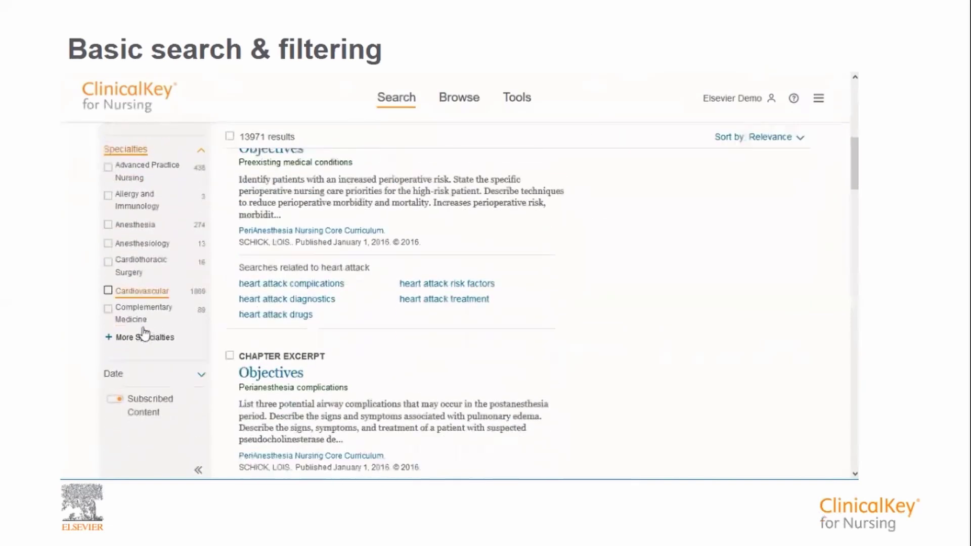
{"action": "left_click", "coordinate": [145, 294]}
{"action": "scroll", "coordinate": [169, 283], "scroll_direction": "down", "scroll_amount": 3}
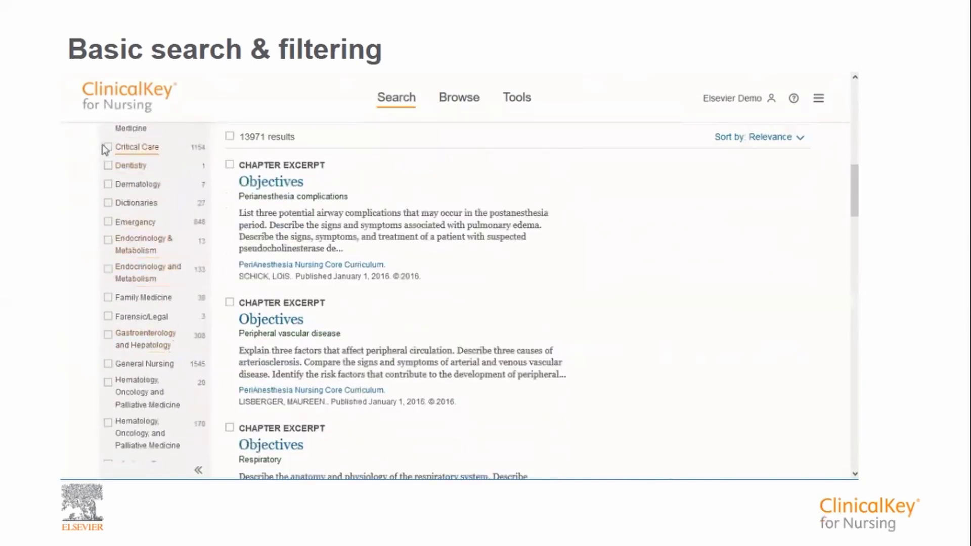
{"action": "left_click", "coordinate": [108, 147]}
{"action": "left_click", "coordinate": [119, 146]}
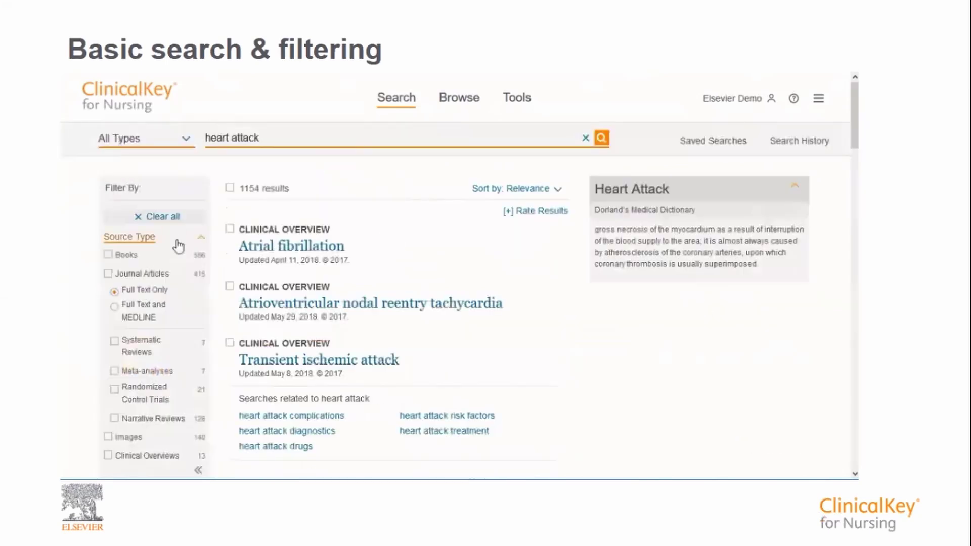
{"action": "scroll", "coordinate": [178, 326], "scroll_direction": "down", "scroll_amount": 6}
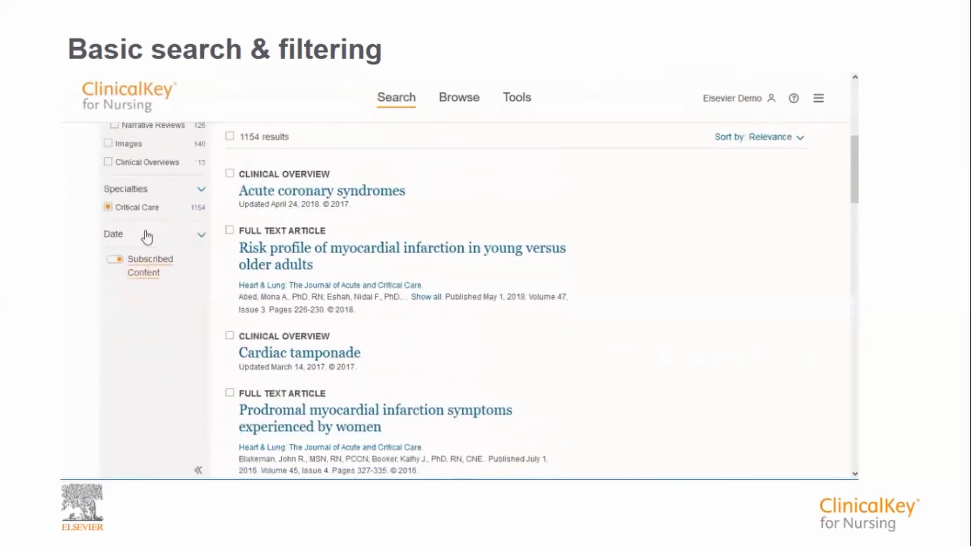
- Limit results to the last 6 months (28 results), highlighting the count and related searches
{"action": "left_click", "coordinate": [156, 238]}
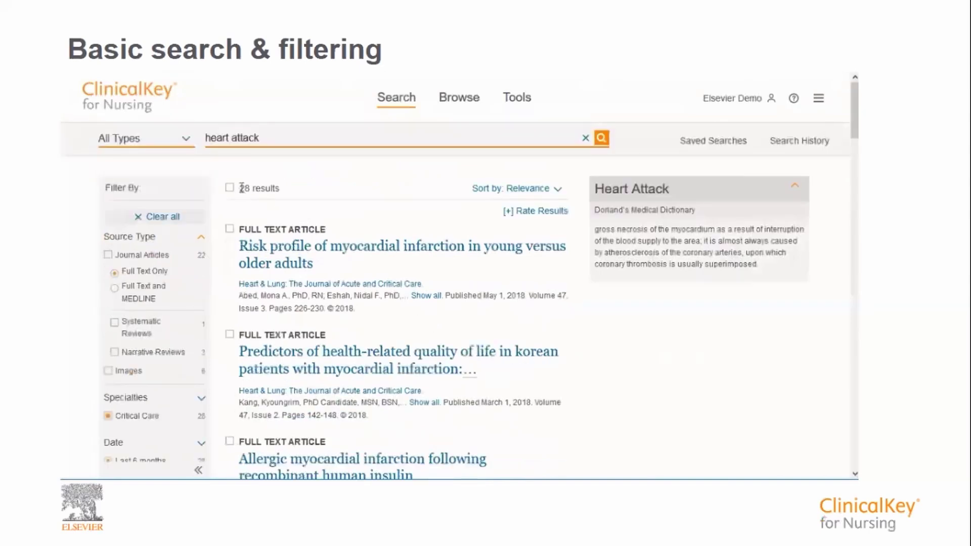
{"action": "left_click_drag", "start_coordinate": [242, 187], "coordinate": [280, 188]}
{"action": "left_click", "coordinate": [357, 211]}
{"action": "scroll", "coordinate": [400, 223], "scroll_direction": "down", "scroll_amount": 6}
{"action": "left_click_drag", "start_coordinate": [238, 234], "coordinate": [524, 287]}
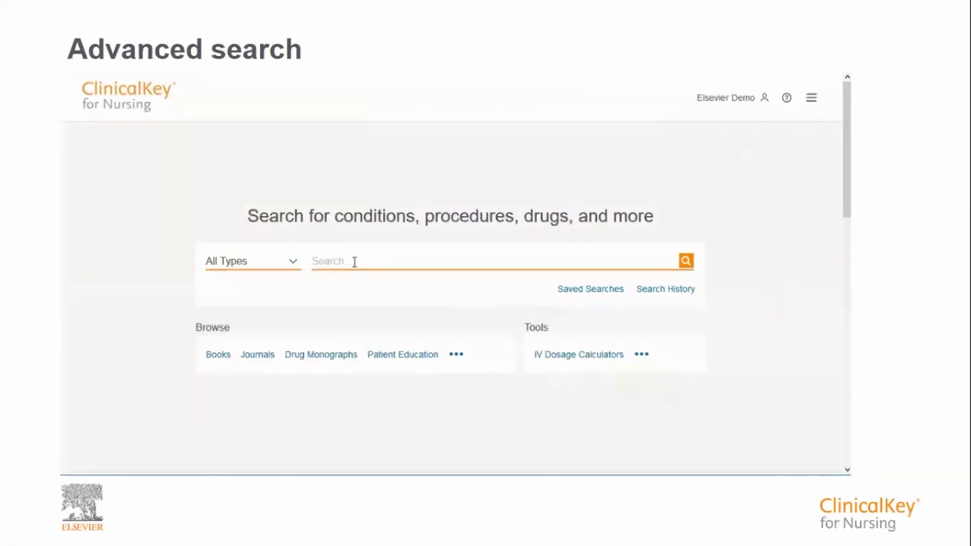
- Search for 'patient deterioration in the icu' from the home page search box
{"action": "type", "text": "patient deterioration in the icu"}
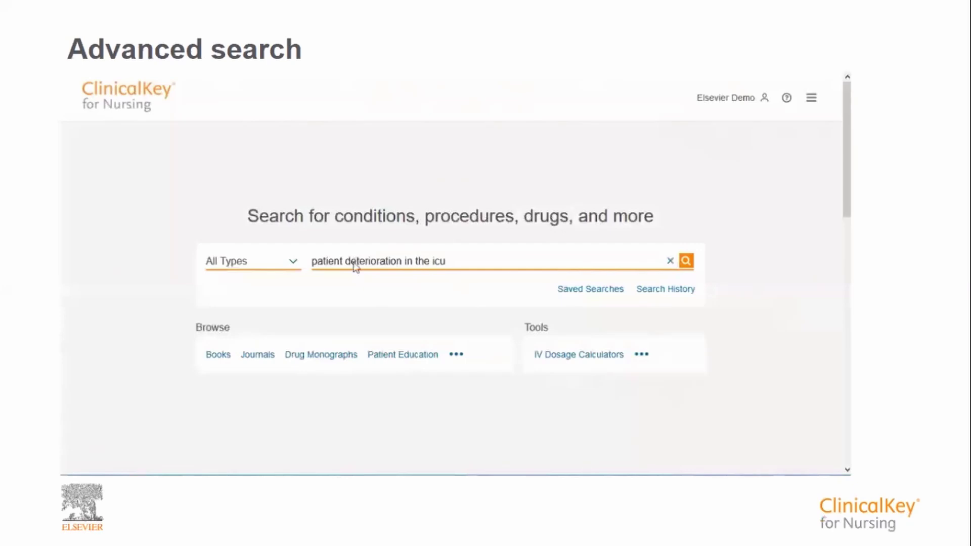
{"action": "key", "text": "Return"}
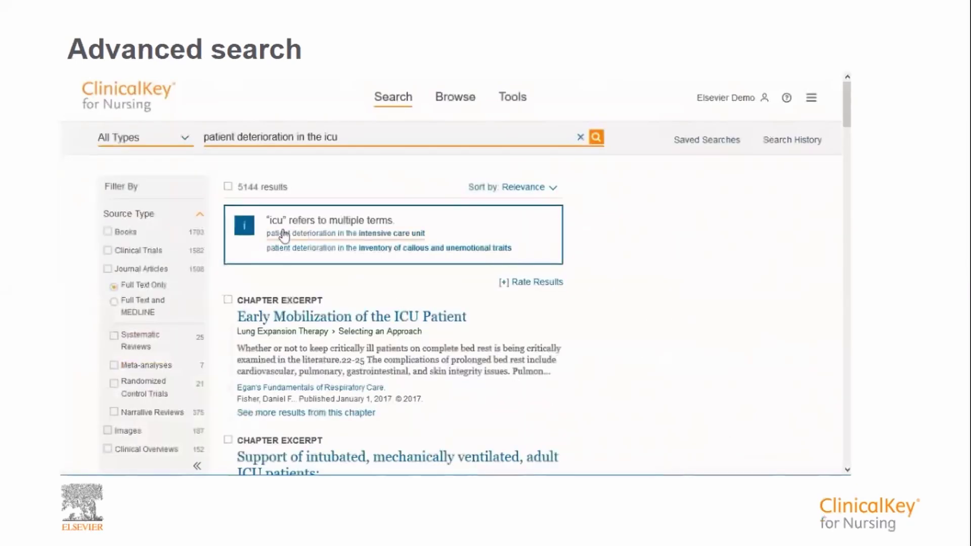
- Rerun the search with icu read as 'intensive care unit', giving 16280 results
{"action": "left_click", "coordinate": [380, 234]}
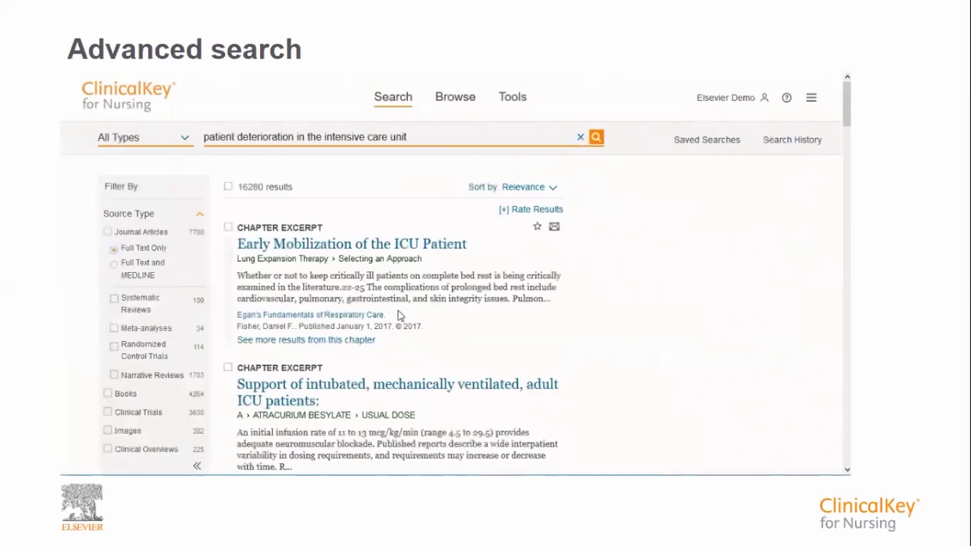
{"action": "left_click_drag", "start_coordinate": [297, 188], "coordinate": [246, 186]}
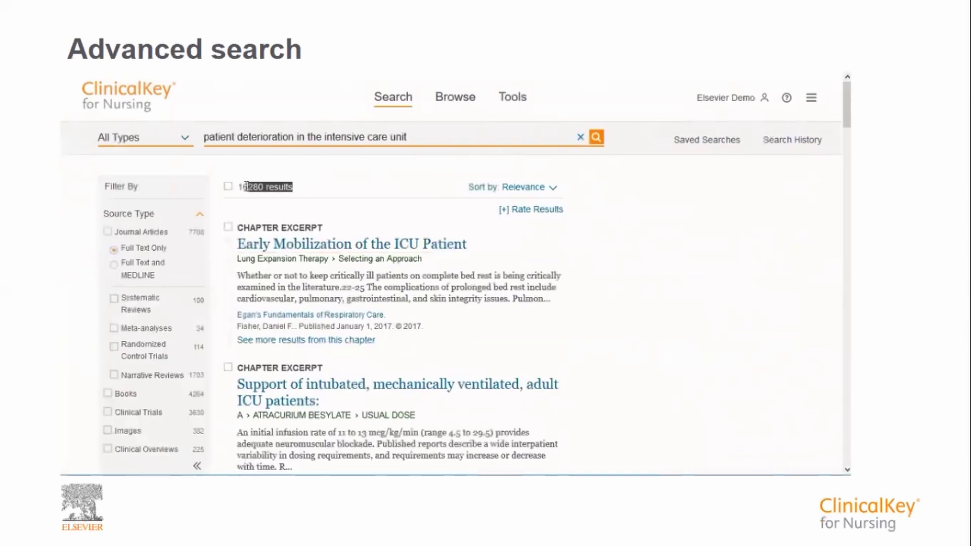
{"action": "left_click", "coordinate": [239, 189]}
- Prefix the query with 'strategies for dealing with' and rerun the search
{"action": "left_click", "coordinate": [204, 137]}
{"action": "type", "text": "stra"}
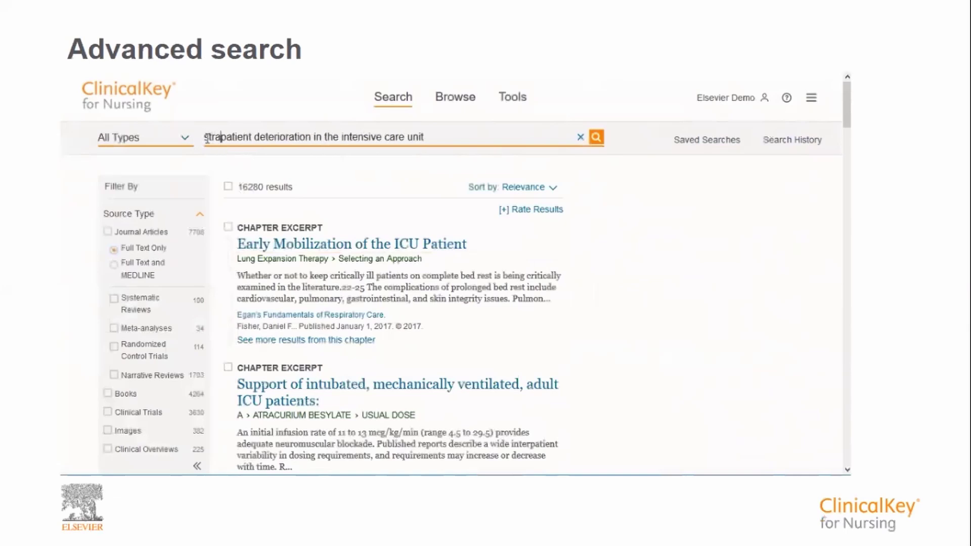
{"action": "type", "text": "tegies for "}
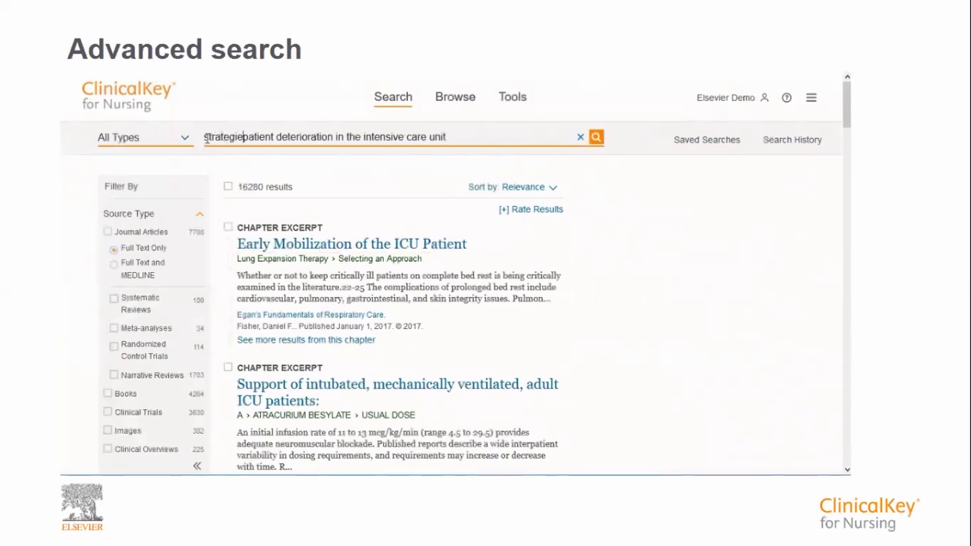
{"action": "type", "text": "dealing with"}
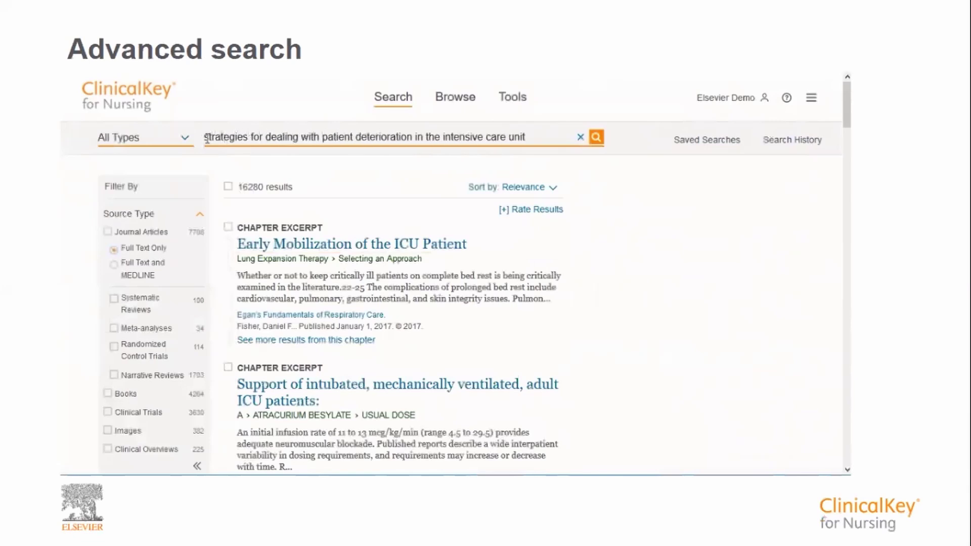
{"action": "key", "text": "Return"}
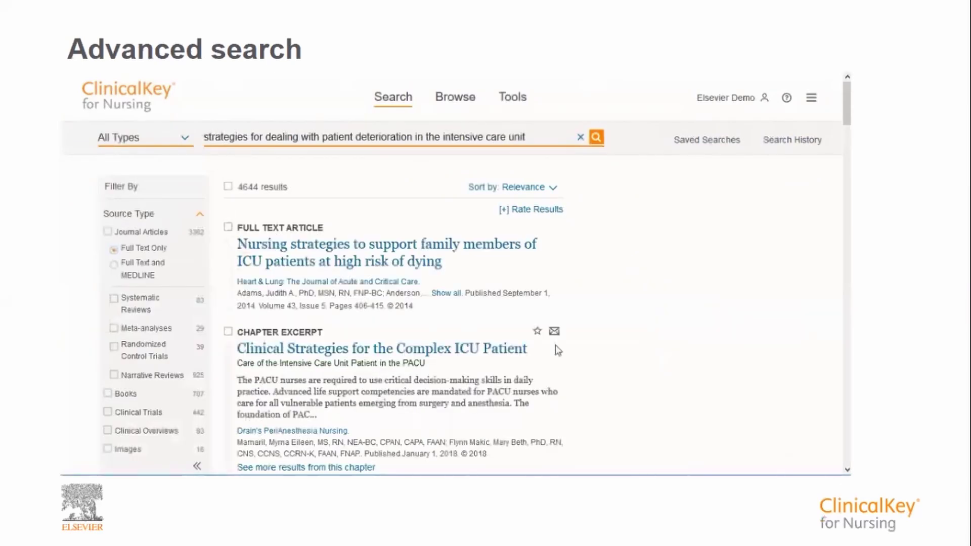
- Open the 'Care of the Intensive Care Unit Patient in the PACU' chapter, scroll it, and return to its top
{"action": "left_click", "coordinate": [283, 349]}
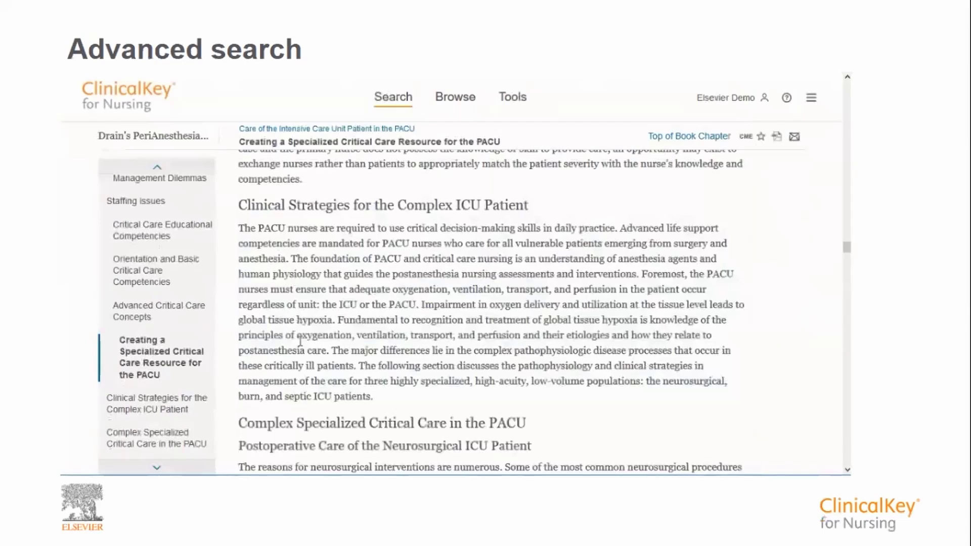
{"action": "scroll", "coordinate": [300, 342], "scroll_direction": "down", "scroll_amount": 5}
{"action": "scroll", "coordinate": [300, 342], "scroll_direction": "up", "scroll_amount": 4}
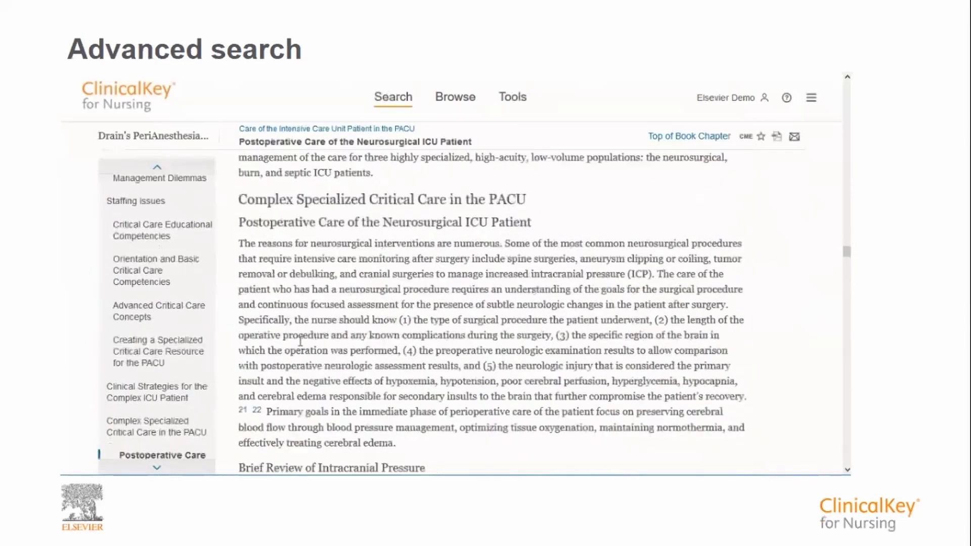
{"action": "scroll", "coordinate": [300, 342], "scroll_direction": "up", "scroll_amount": 3}
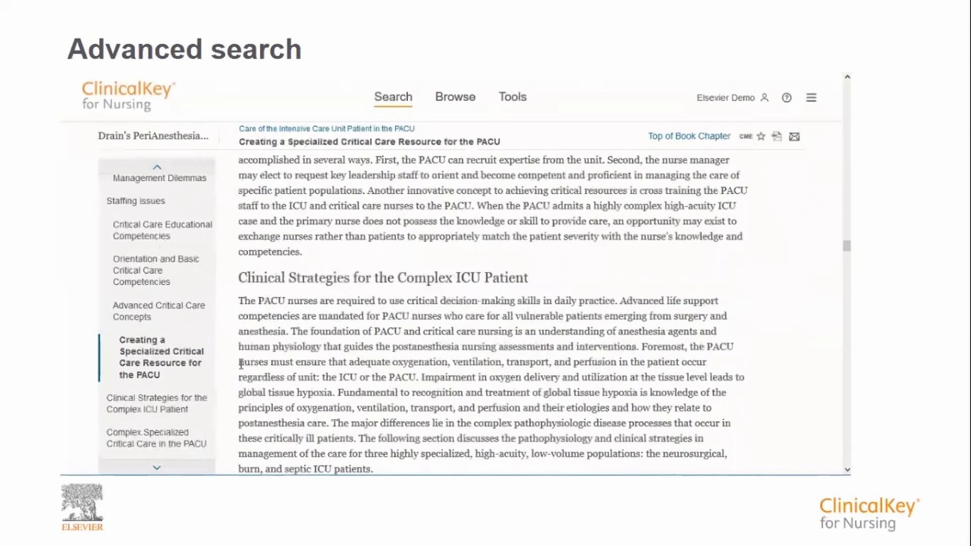
{"action": "scroll", "coordinate": [362, 342], "scroll_direction": "up", "scroll_amount": 3}
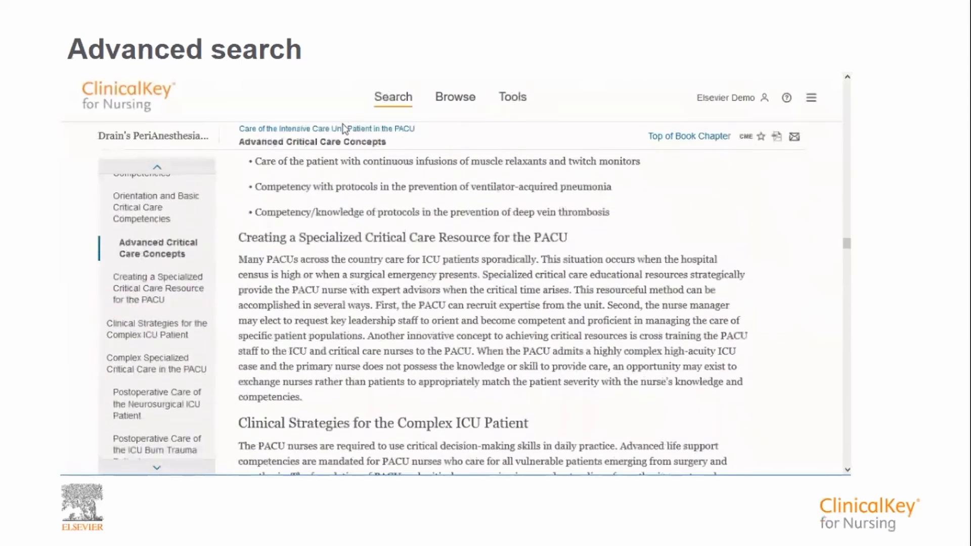
{"action": "left_click", "coordinate": [342, 128]}
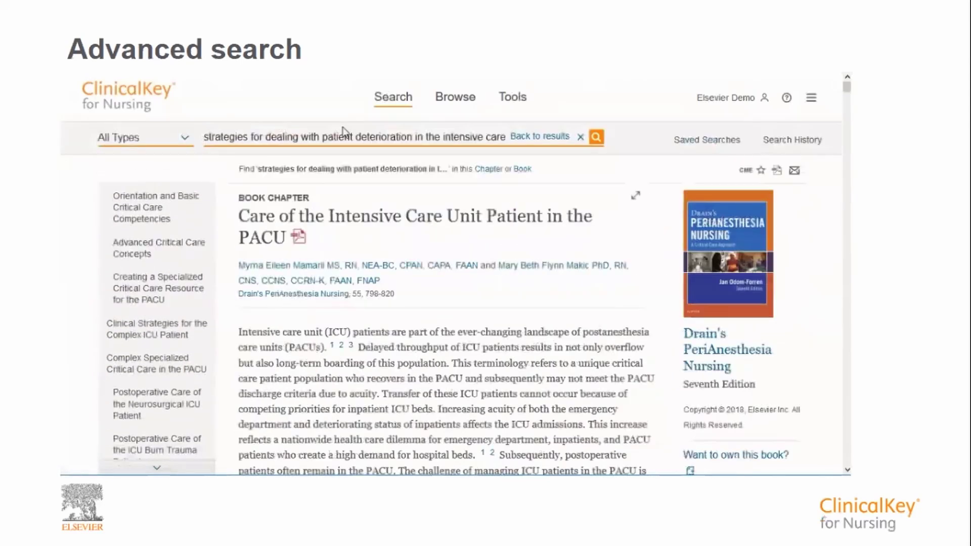
- Open the first result, the article on supporting families of dying ICU patients, as a PDF
{"action": "left_click", "coordinate": [532, 137]}
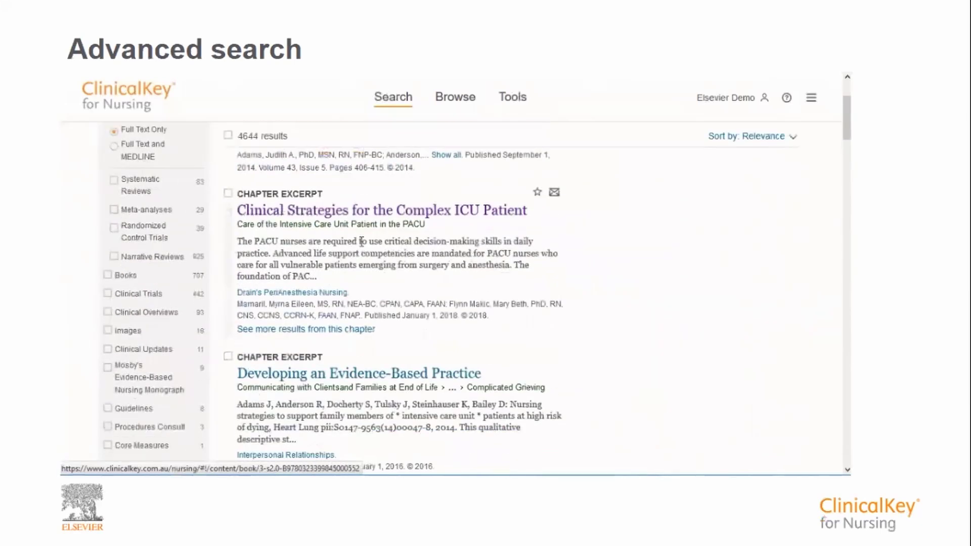
{"action": "left_click", "coordinate": [362, 201]}
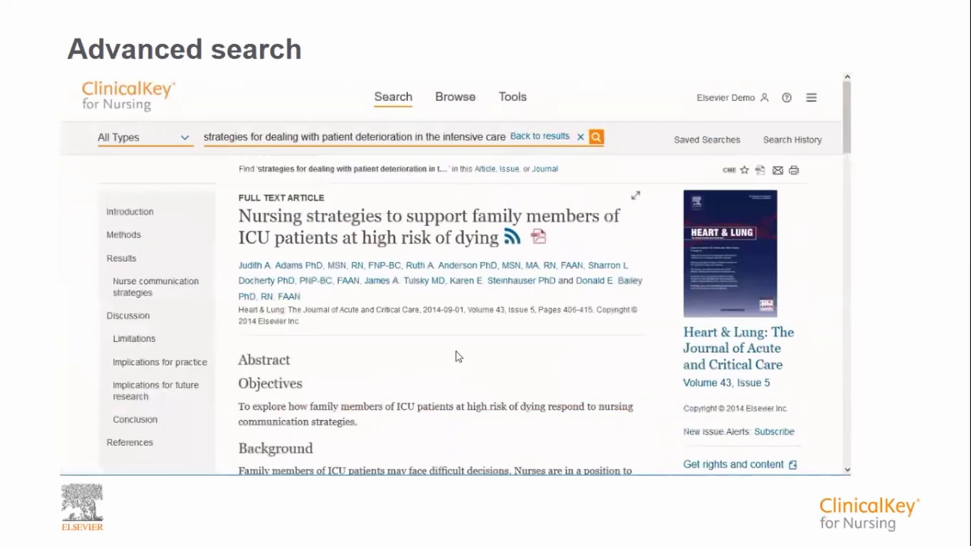
{"action": "scroll", "coordinate": [458, 357], "scroll_direction": "down", "scroll_amount": 10}
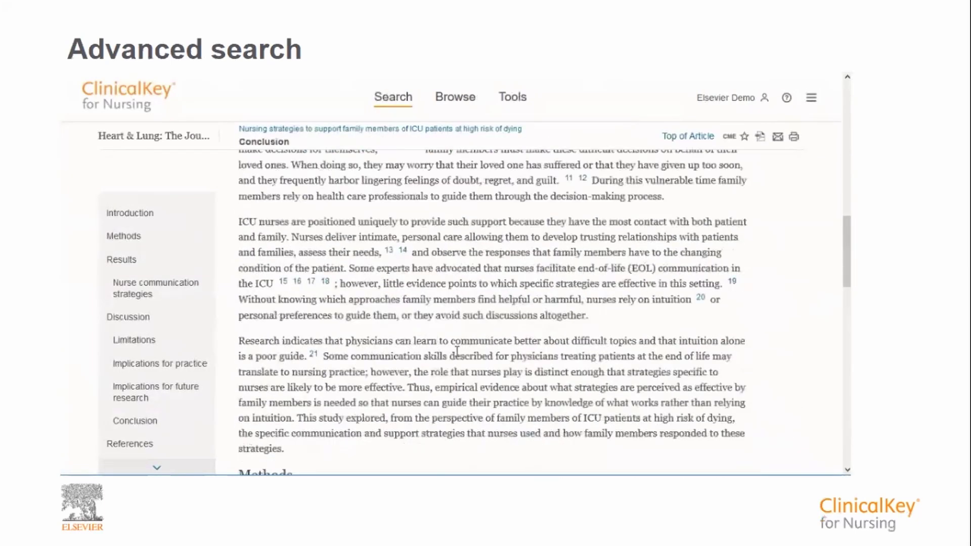
{"action": "scroll", "coordinate": [458, 351], "scroll_direction": "up", "scroll_amount": 10}
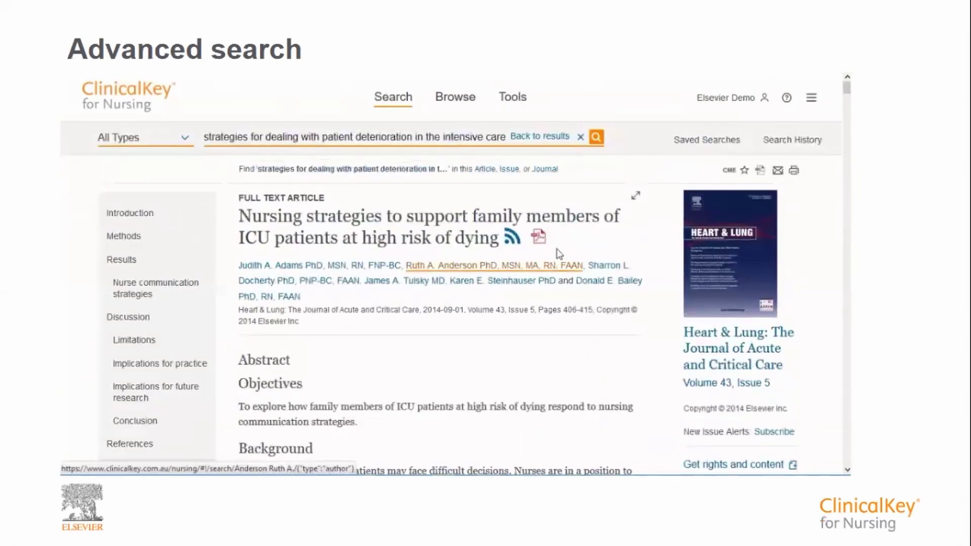
{"action": "left_click", "coordinate": [540, 238]}
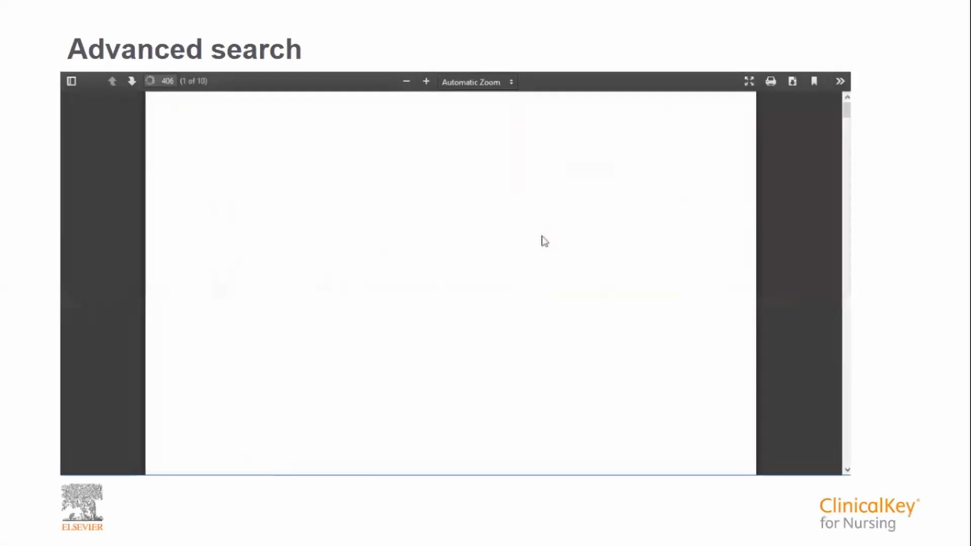
- Scroll through the article PDF and download it, confirming the Save File dialog
{"action": "scroll", "coordinate": [481, 253], "scroll_direction": "down", "scroll_amount": 20}
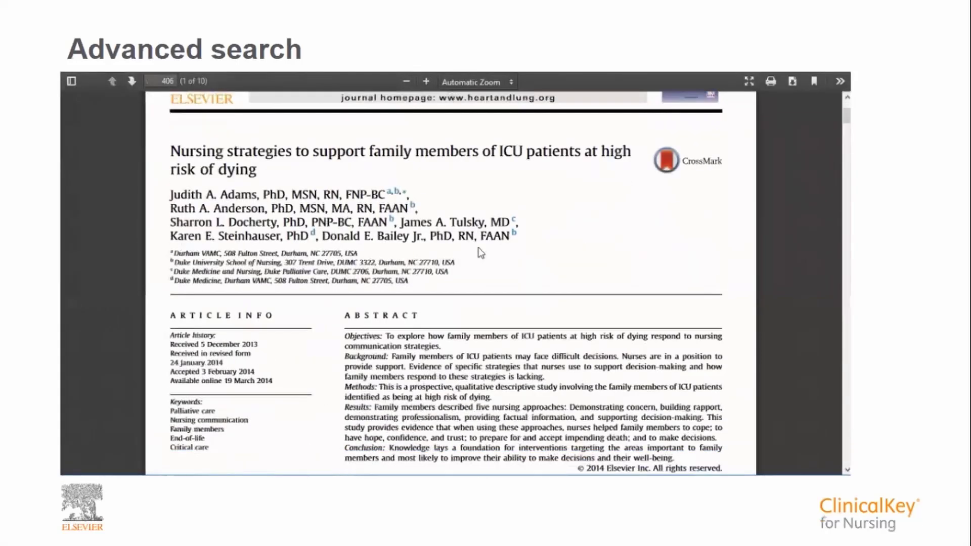
{"action": "scroll", "coordinate": [481, 252], "scroll_direction": "up", "scroll_amount": 20}
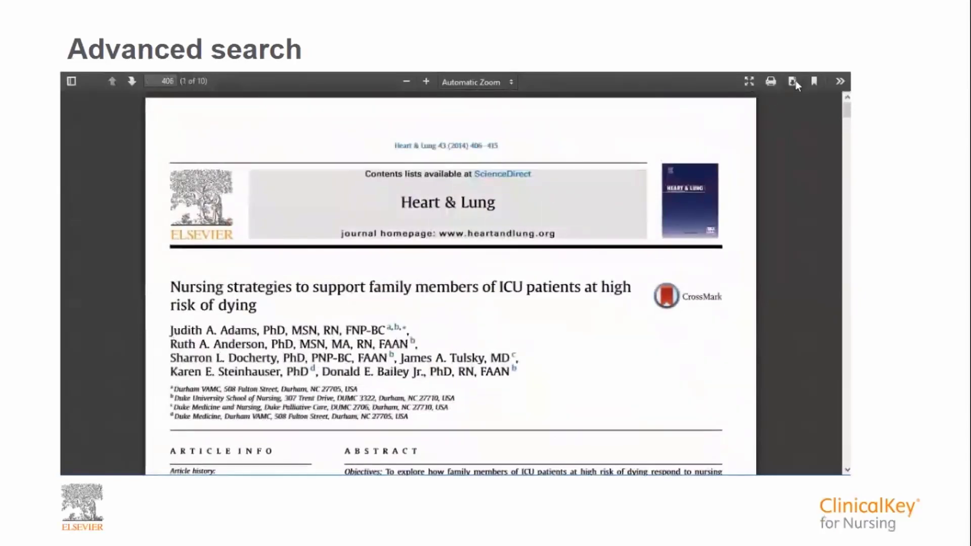
{"action": "left_click", "coordinate": [792, 82]}
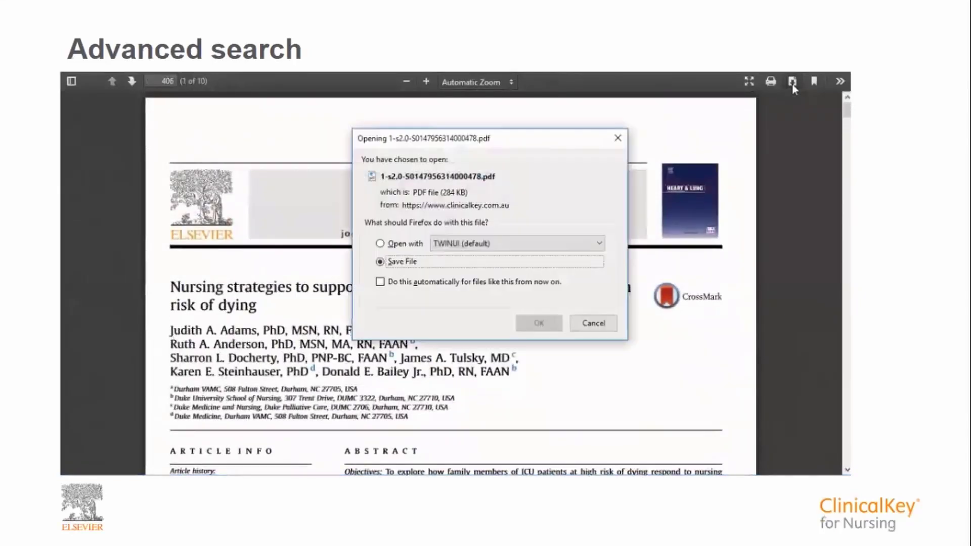
{"action": "left_click", "coordinate": [538, 323]}
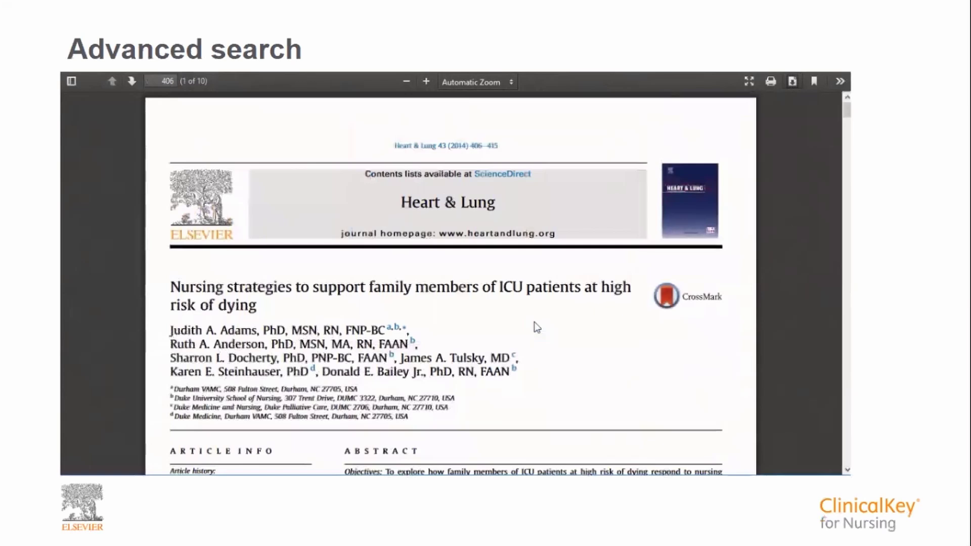
{"action": "key", "text": "Right"}
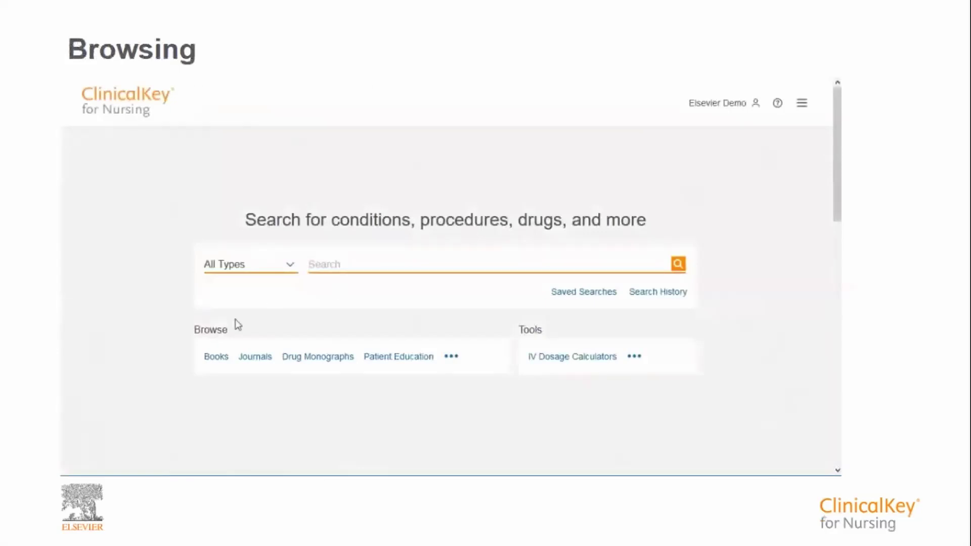
- Browse Books filtered by 'po' and open Potter & Perry's Understanding infection control chapter
{"action": "left_click", "coordinate": [215, 357]}
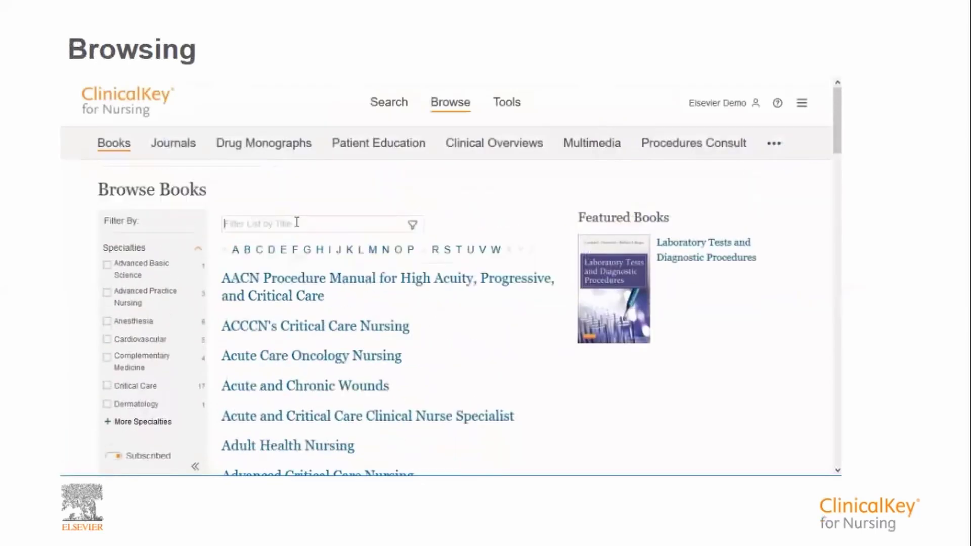
{"action": "type", "text": "potter"}
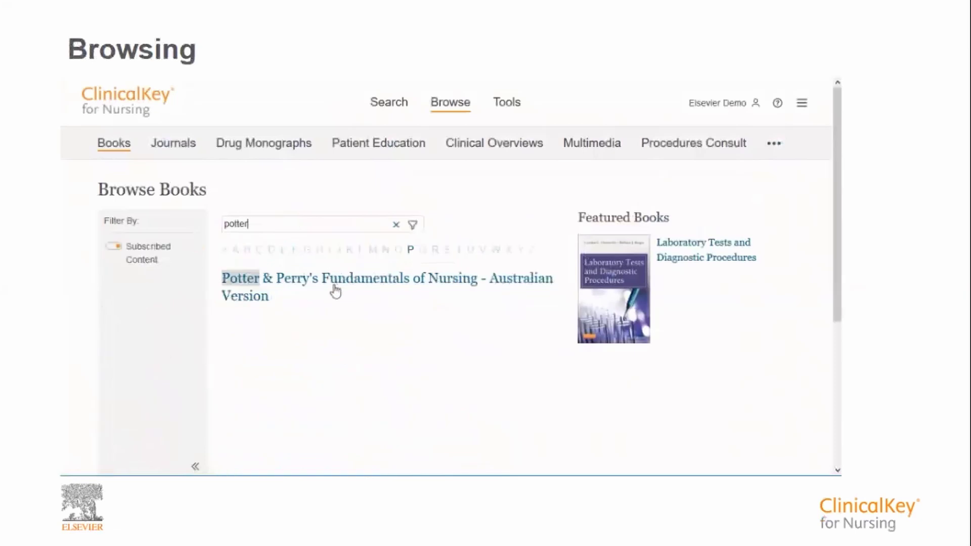
{"action": "left_click", "coordinate": [333, 284]}
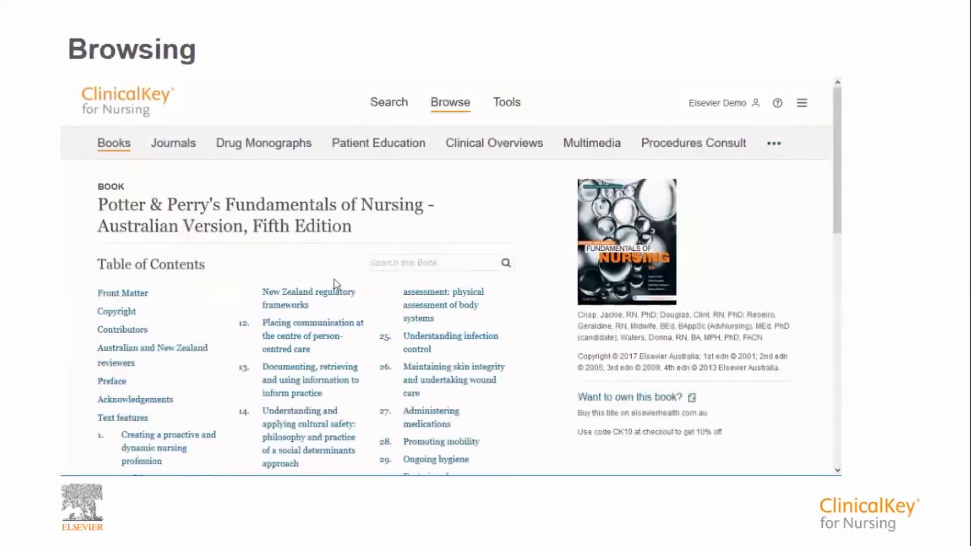
{"action": "left_click", "coordinate": [420, 348]}
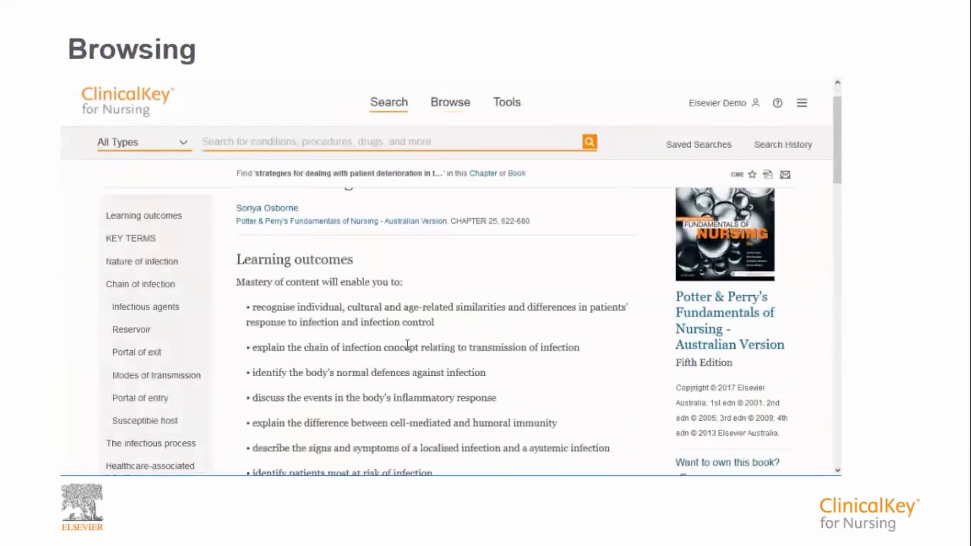
{"action": "scroll", "coordinate": [408, 345], "scroll_direction": "down", "scroll_amount": 10}
{"action": "scroll", "coordinate": [406, 344], "scroll_direction": "down", "scroll_amount": 15}
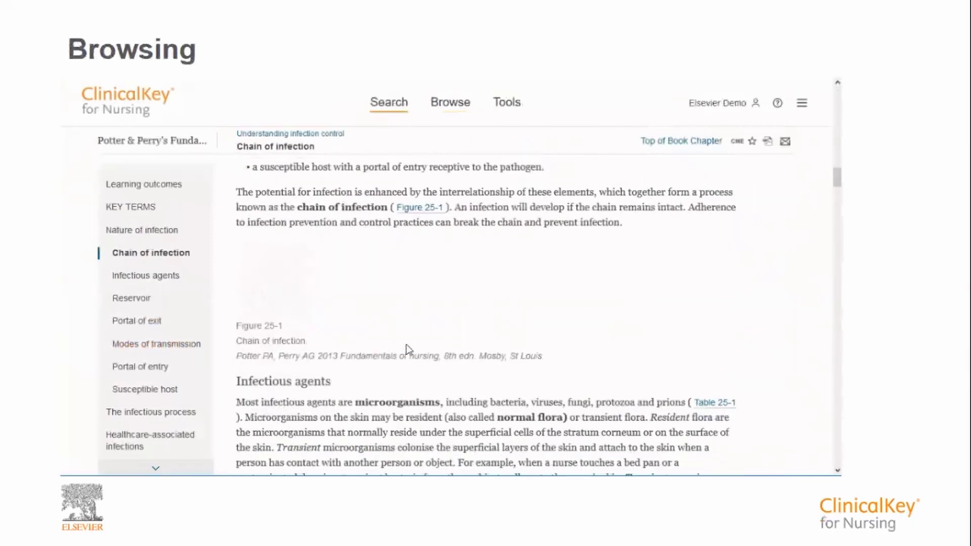
{"action": "scroll", "coordinate": [405, 344], "scroll_direction": "down", "scroll_amount": 7}
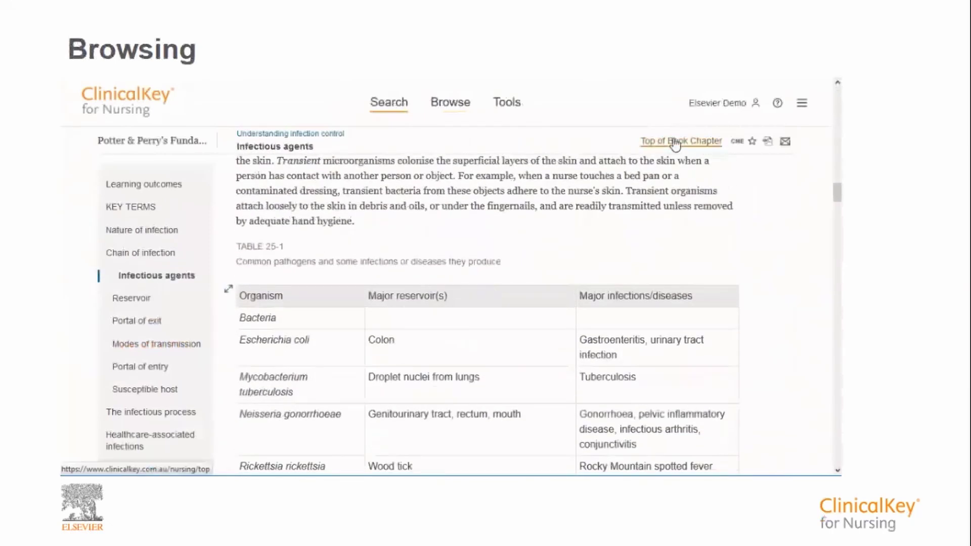